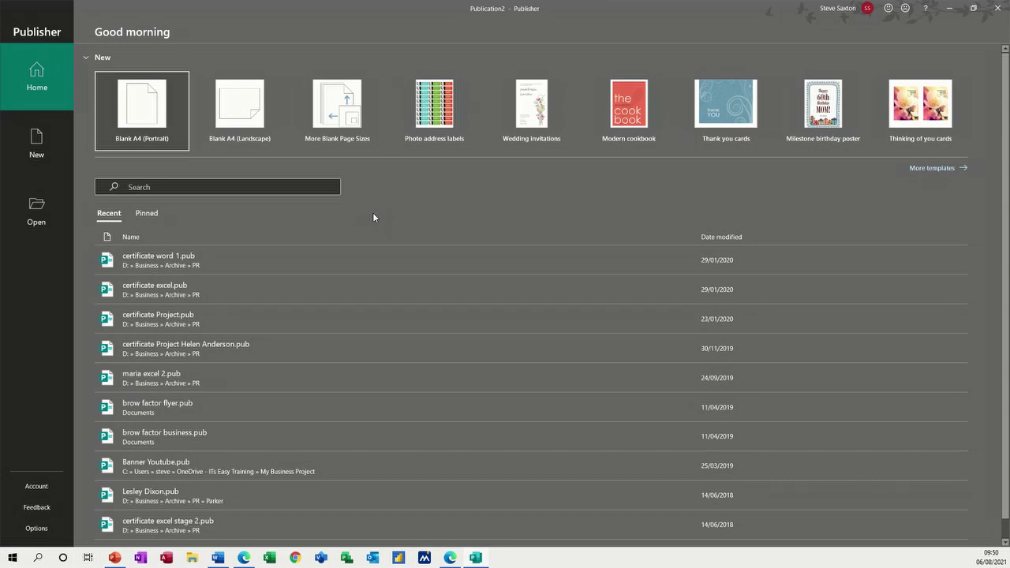
Create a blank A4 portrait publication and add page numbers at the bottom center
{"action": "left_click", "coordinate": [150, 102]}
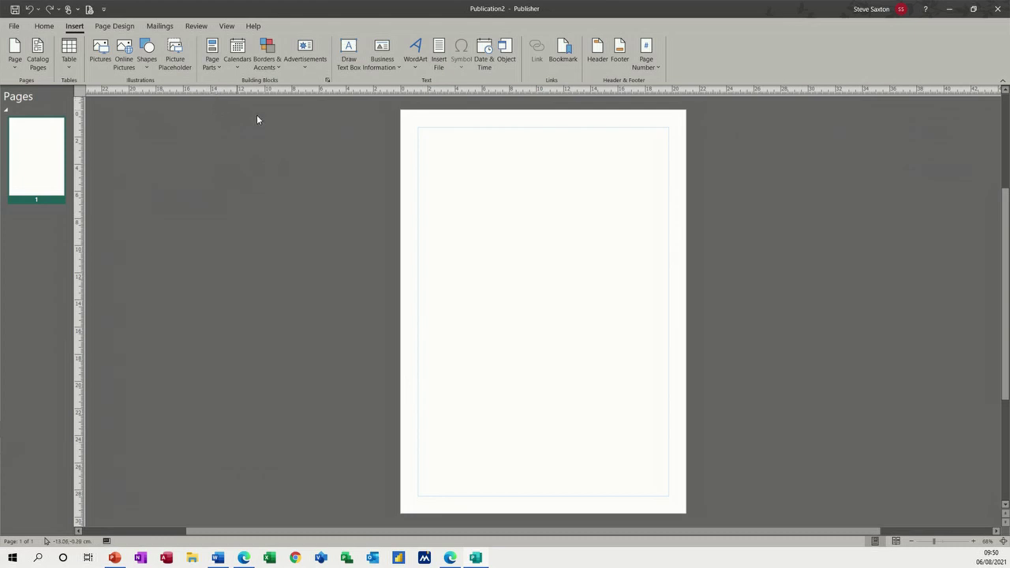
{"action": "left_click", "coordinate": [651, 68]}
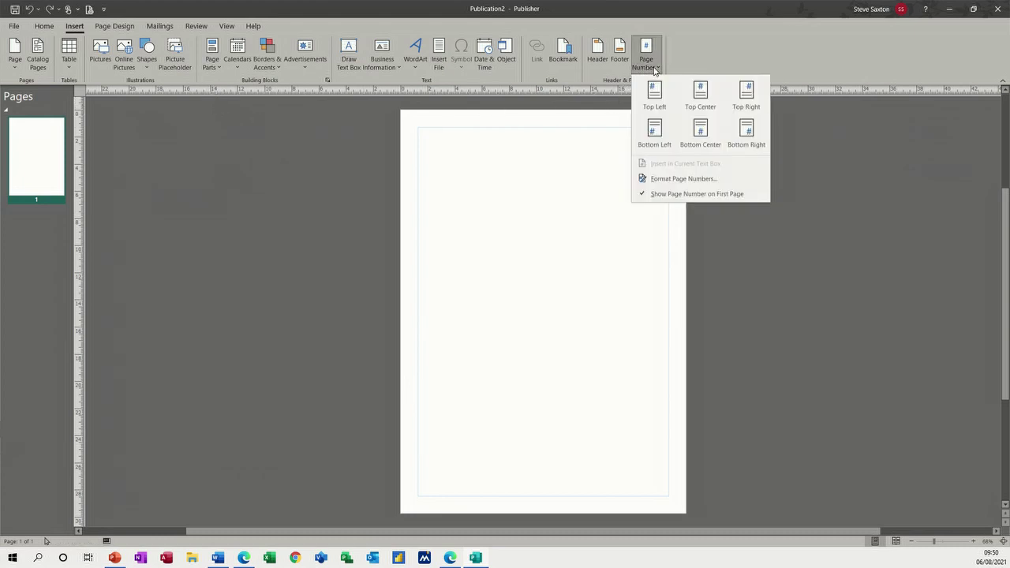
{"action": "left_click", "coordinate": [700, 133]}
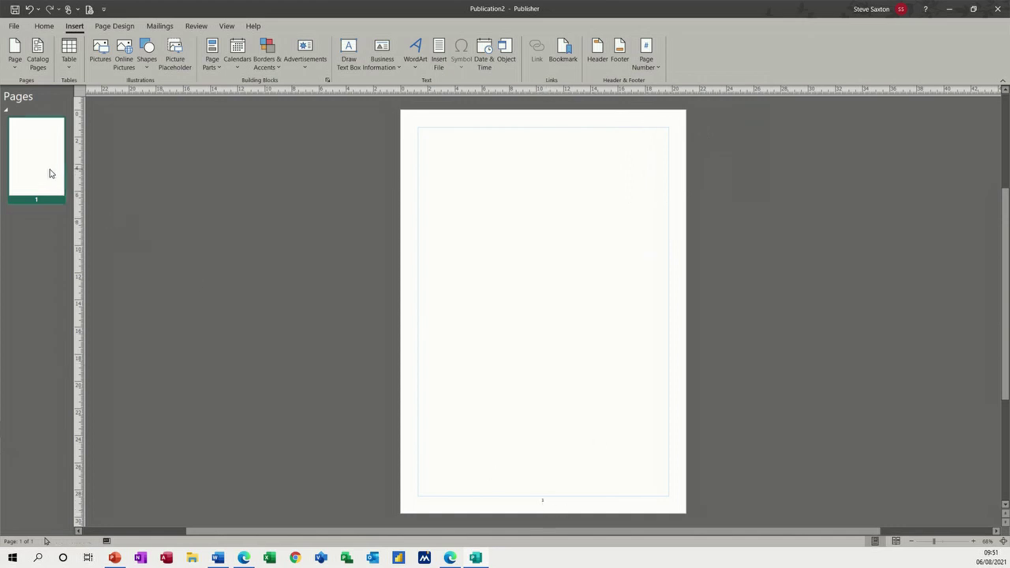
Insert a blank second page and switch the page display to a two-page spread
{"action": "left_click", "coordinate": [13, 65]}
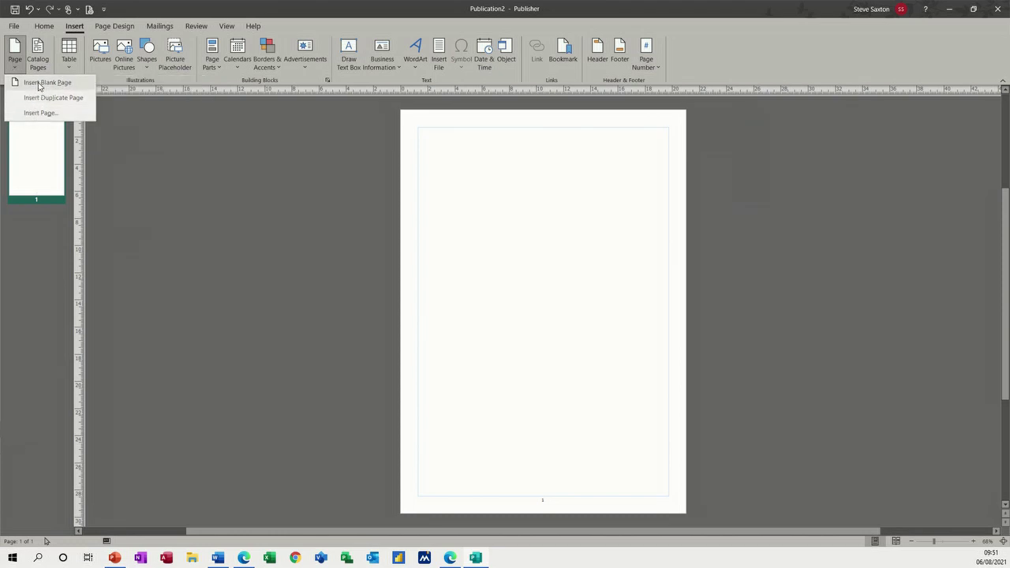
{"action": "left_click", "coordinate": [39, 83]}
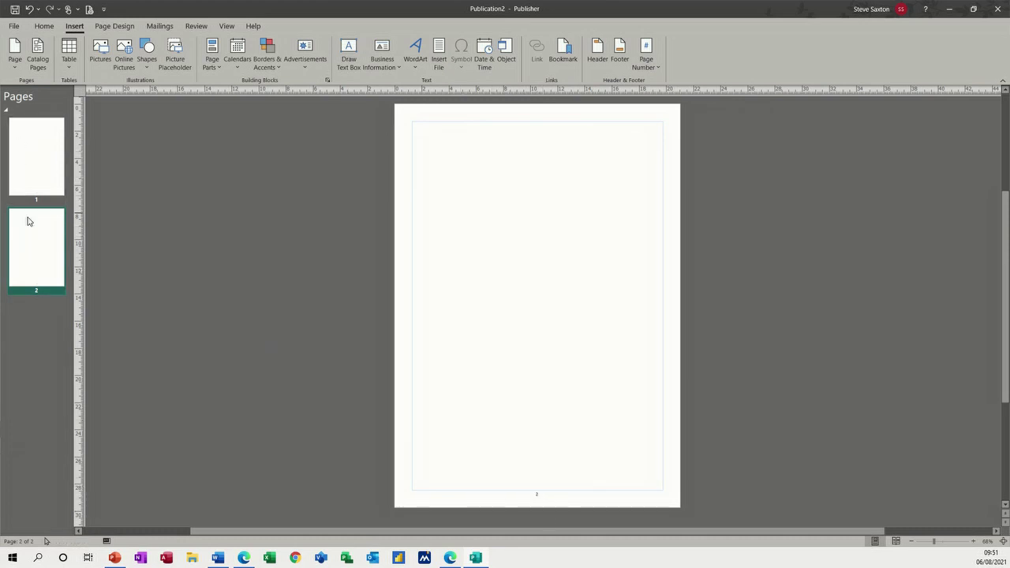
{"action": "right_click", "coordinate": [27, 244]}
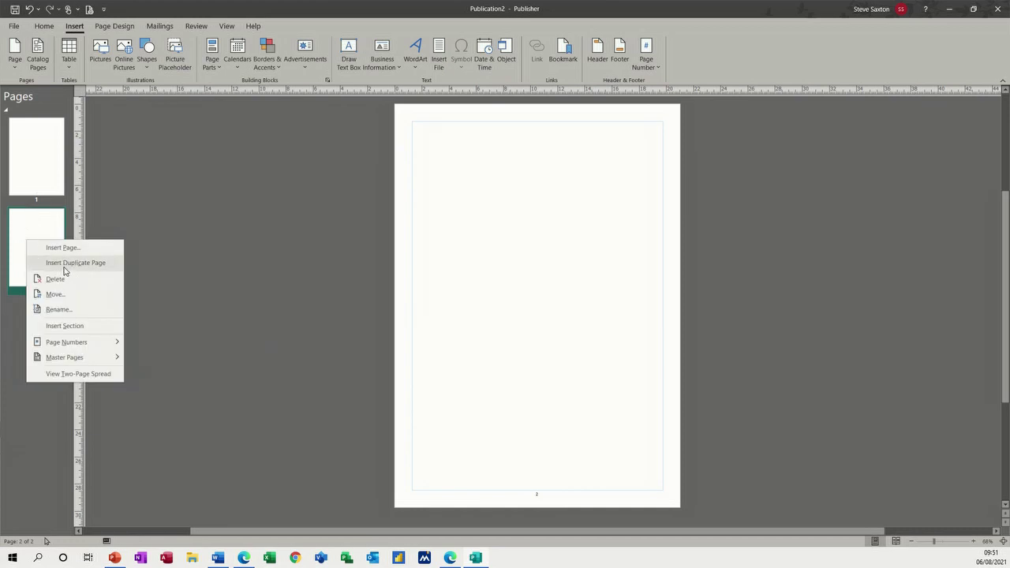
{"action": "left_click", "coordinate": [83, 375]}
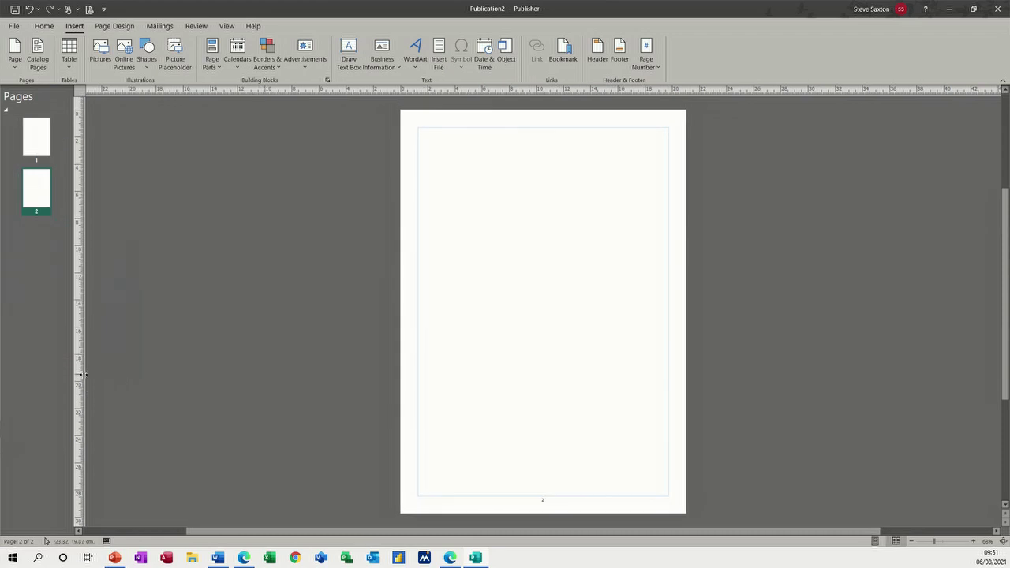
Insert a blank page after page 2, and add blank pages after the spread of pages 2 and 3
{"action": "left_click", "coordinate": [15, 67]}
{"action": "left_click", "coordinate": [36, 85]}
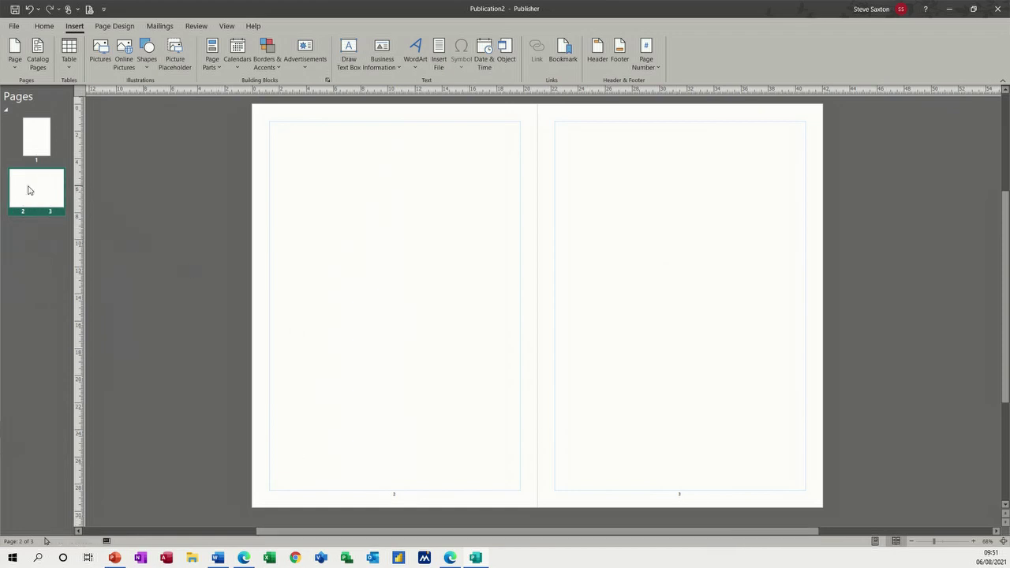
{"action": "left_click", "coordinate": [15, 64]}
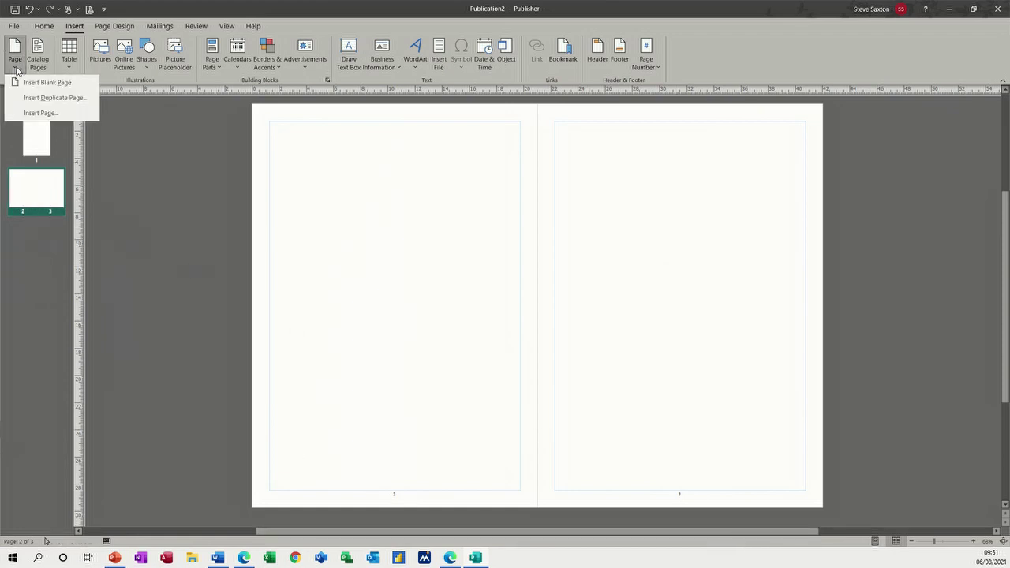
{"action": "left_click", "coordinate": [31, 85]}
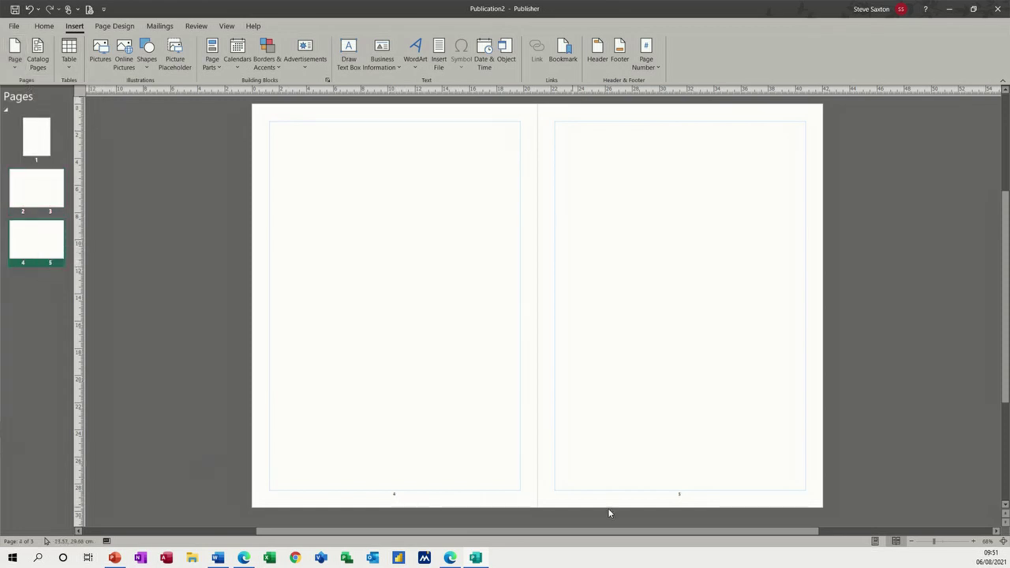
Insert 1 blank page after the right page of the spread of pages 4 and 5
{"action": "right_click", "coordinate": [46, 246]}
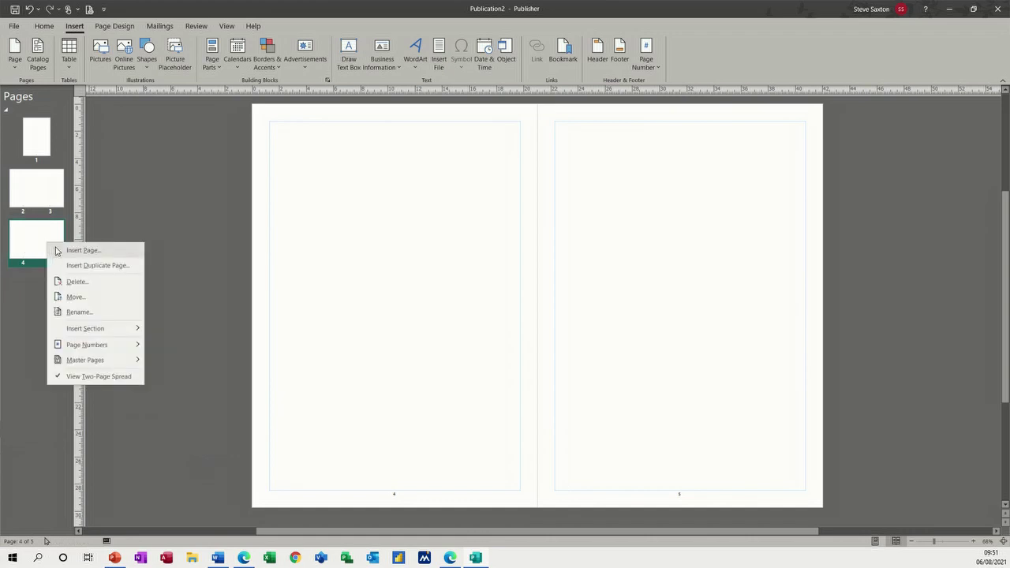
{"action": "left_click", "coordinate": [82, 250]}
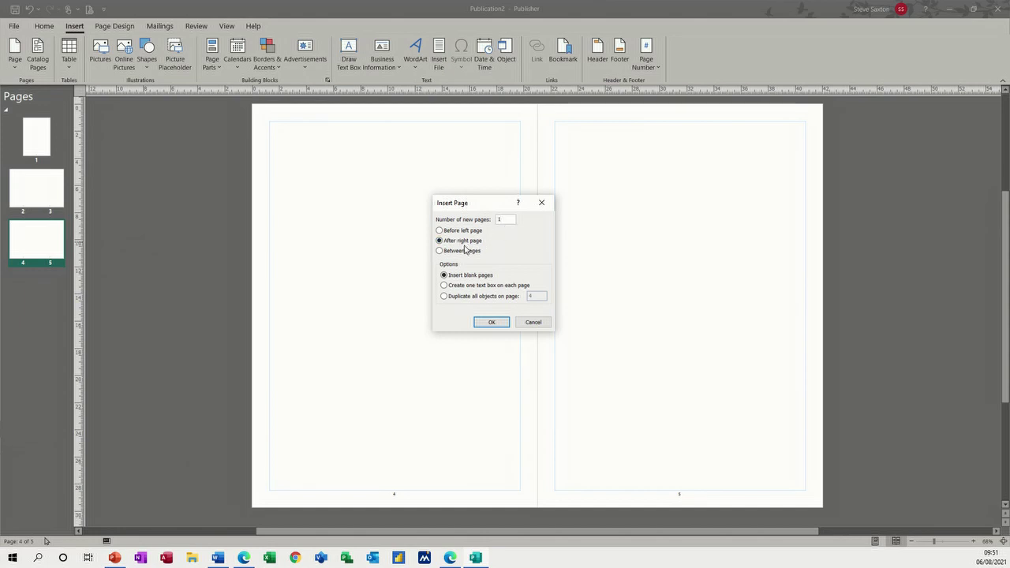
{"action": "left_click", "coordinate": [490, 325]}
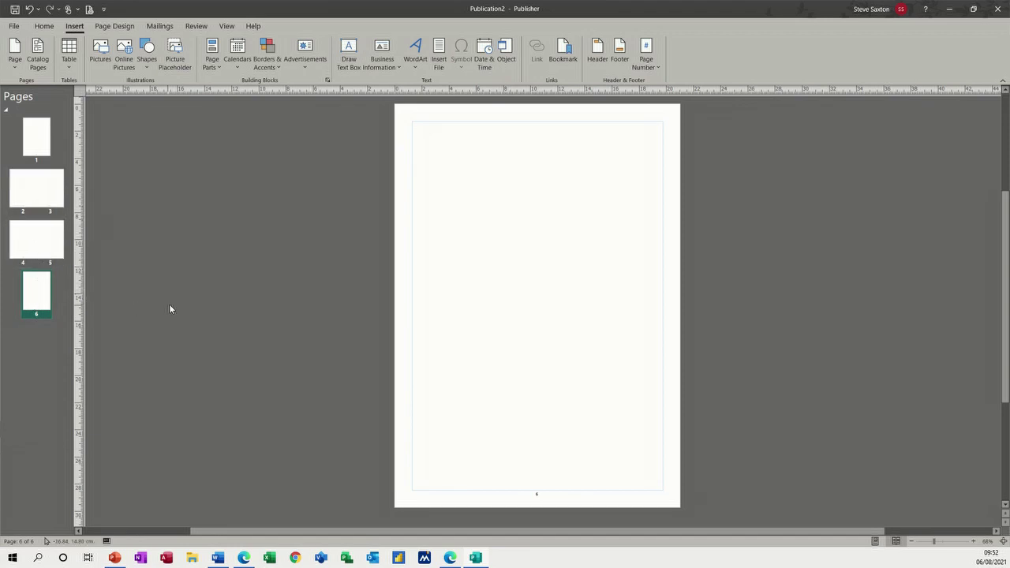
Undo the recent page insertions
{"action": "key", "text": "ctrl+z"}
{"action": "key", "text": "ctrl+z"}
{"action": "key", "text": "ctrl+z"}
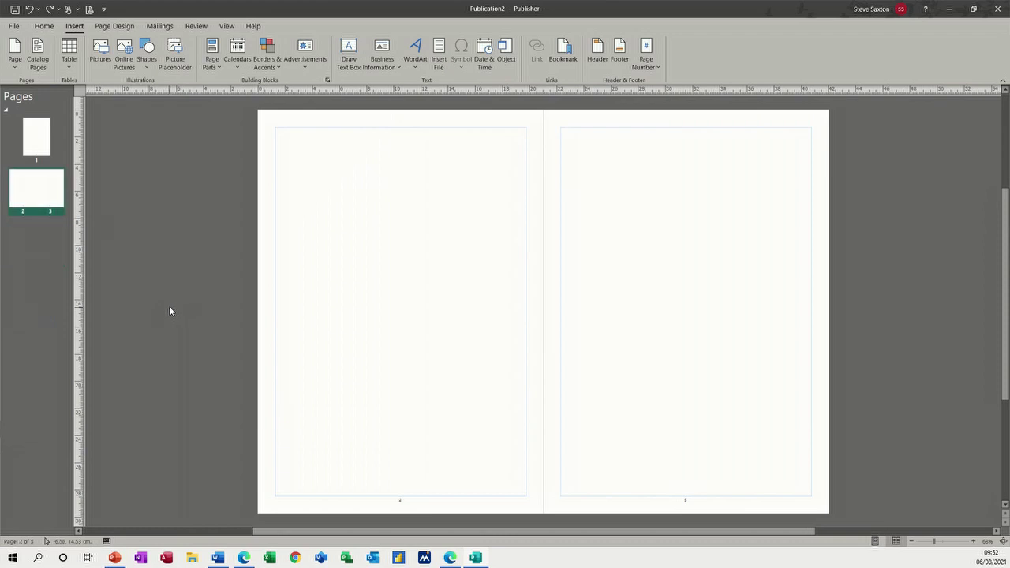
{"action": "key", "text": "ctrl+z"}
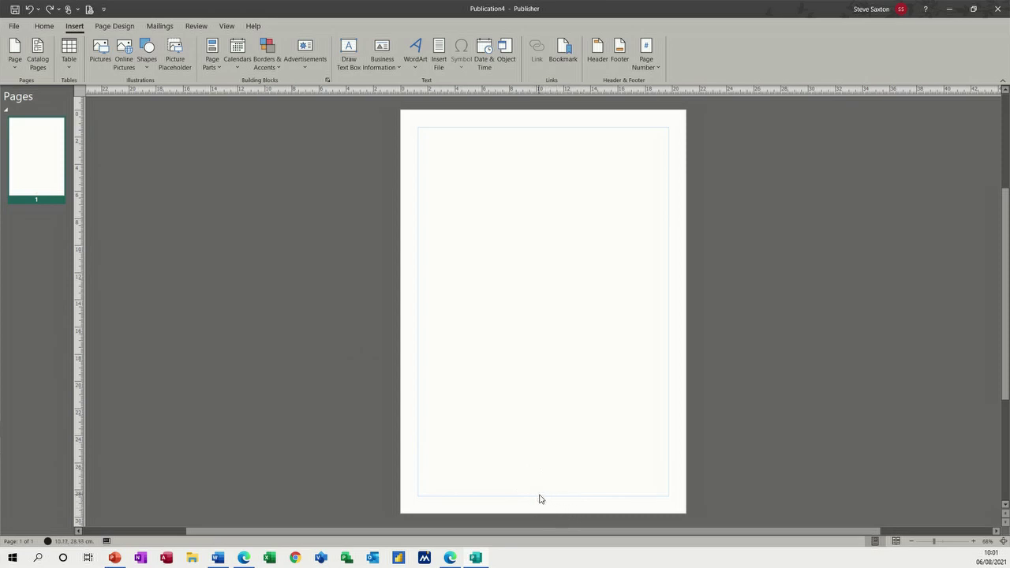
Change the page number format to A, B, C
{"action": "left_click", "coordinate": [652, 69]}
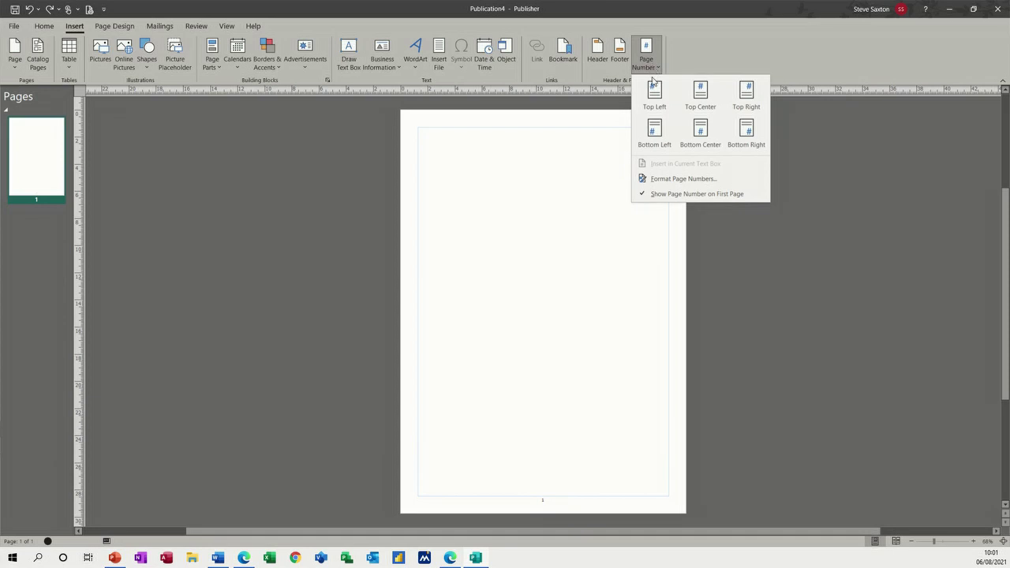
{"action": "left_click", "coordinate": [683, 183]}
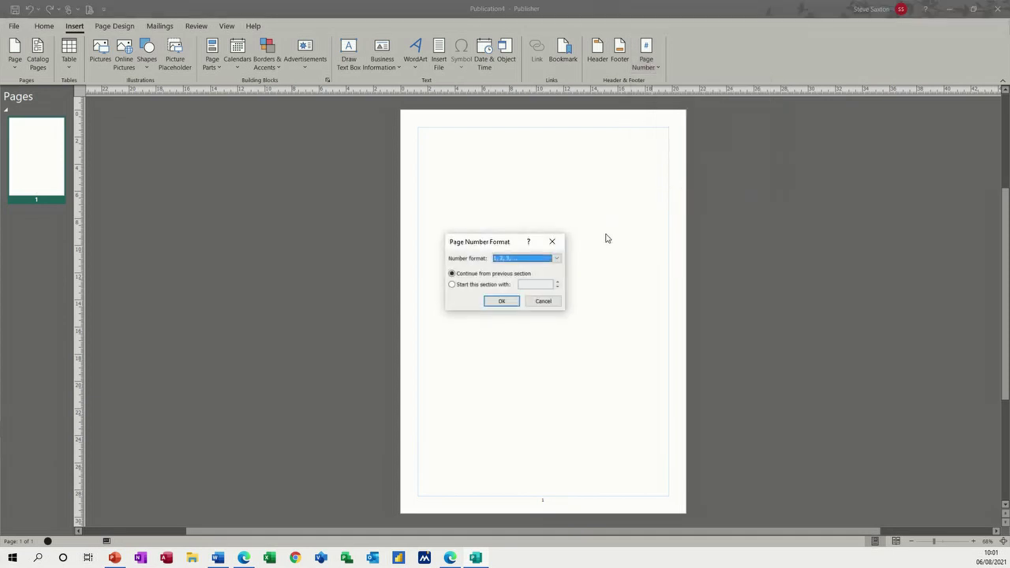
{"action": "left_click", "coordinate": [556, 259]}
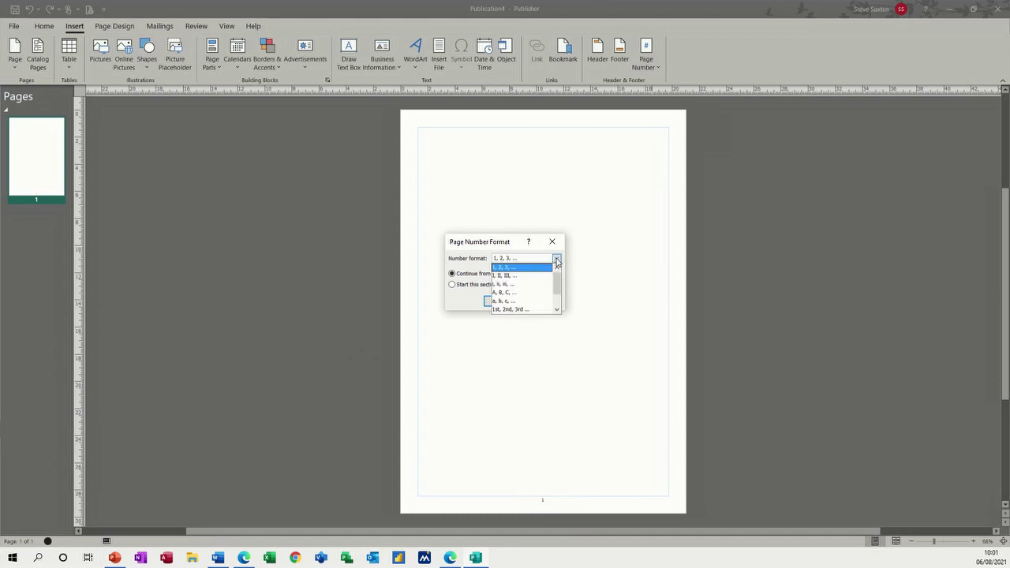
{"action": "left_click", "coordinate": [504, 293]}
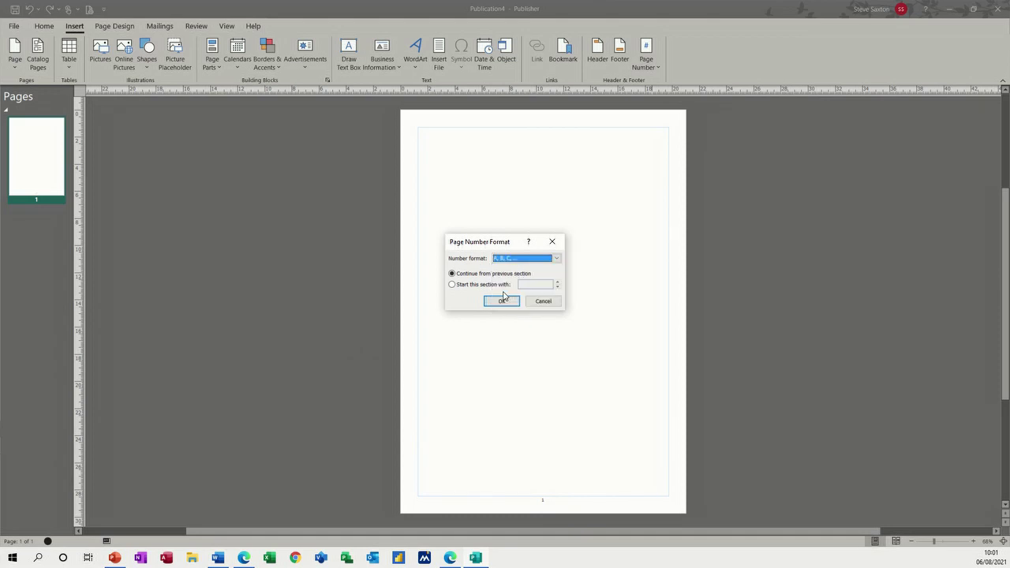
{"action": "left_click", "coordinate": [500, 301]}
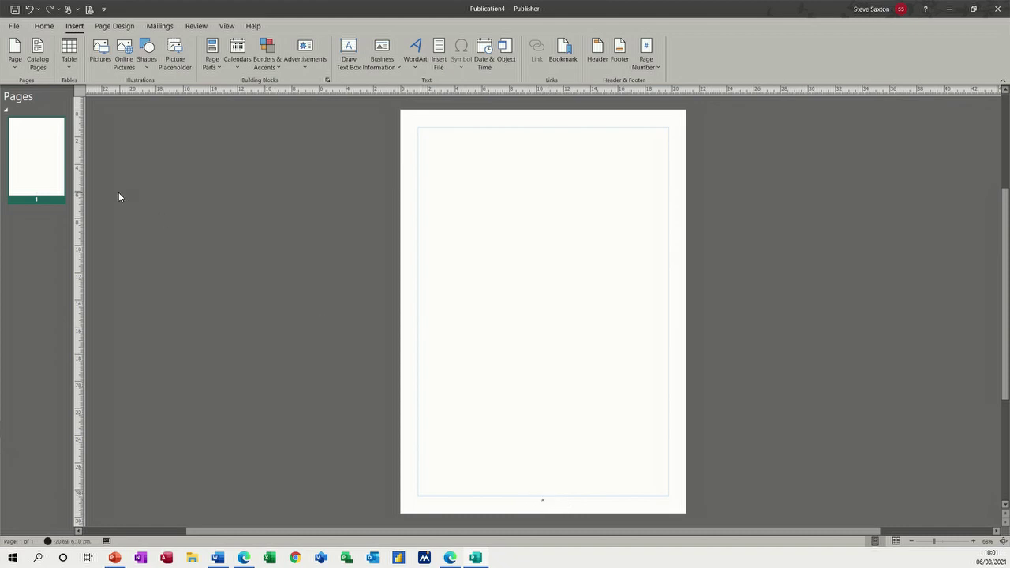
Insert two blank pages after page 1
{"action": "left_click", "coordinate": [13, 67]}
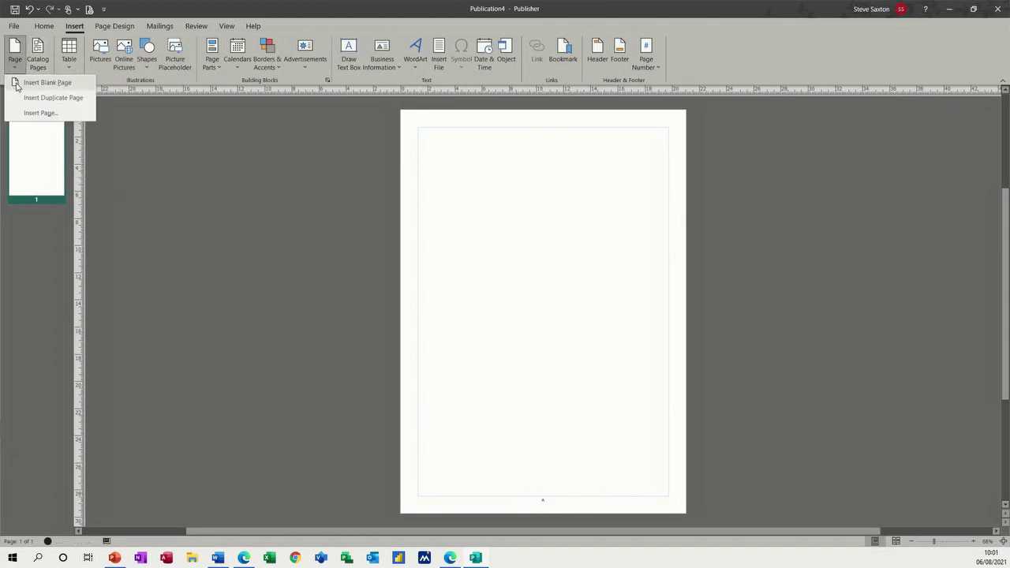
{"action": "left_click", "coordinate": [20, 82]}
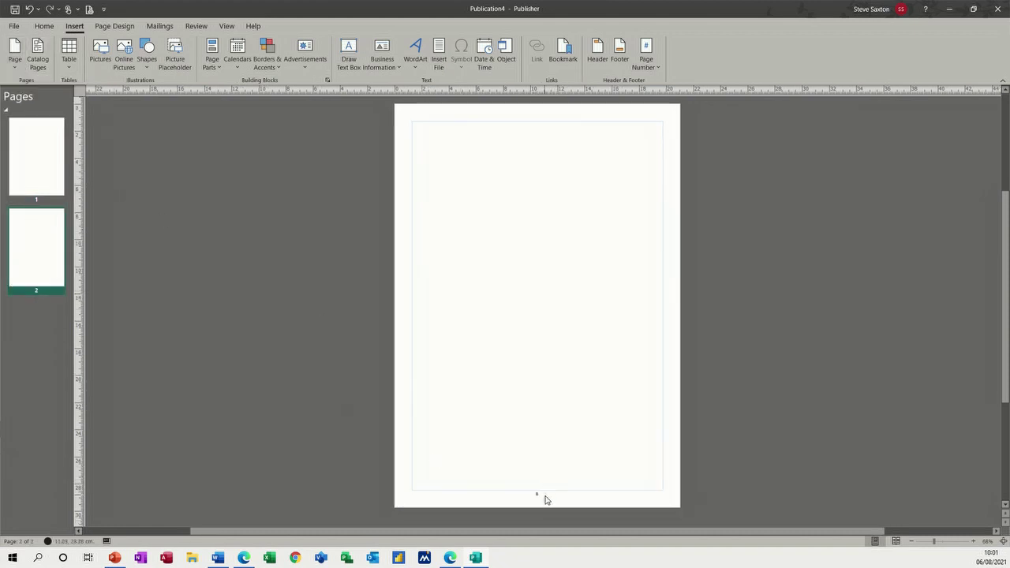
{"action": "left_click", "coordinate": [15, 68]}
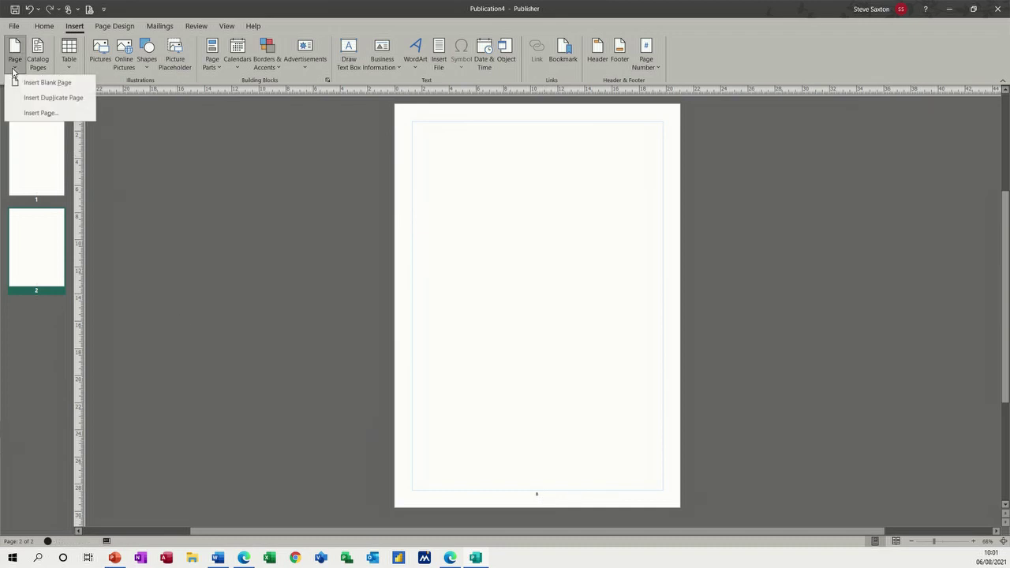
{"action": "left_click", "coordinate": [21, 84]}
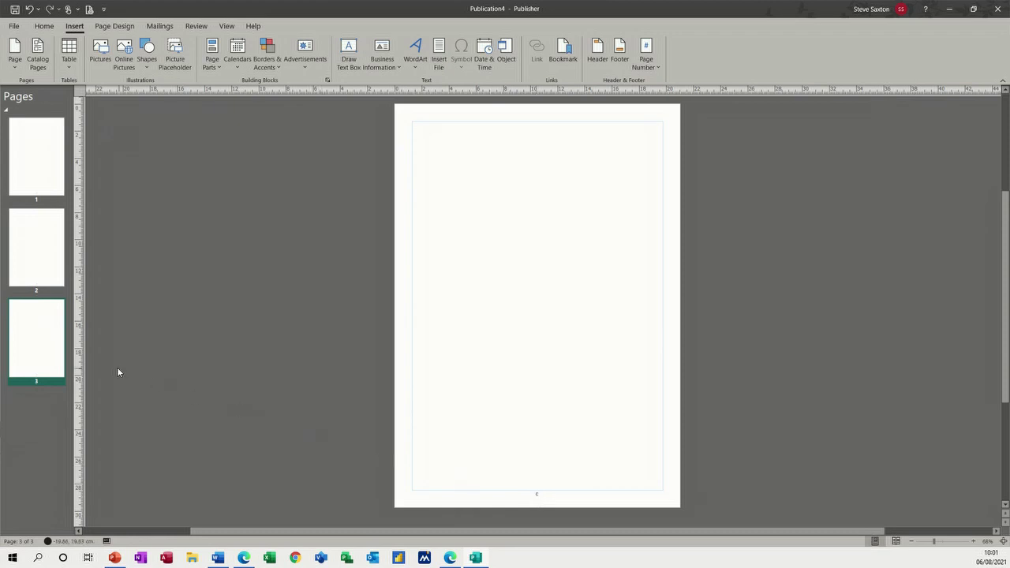
Start a new section at page 3 and set its page numbers to the 1, 2, 3 format, starting with 1
{"action": "right_click", "coordinate": [32, 328]}
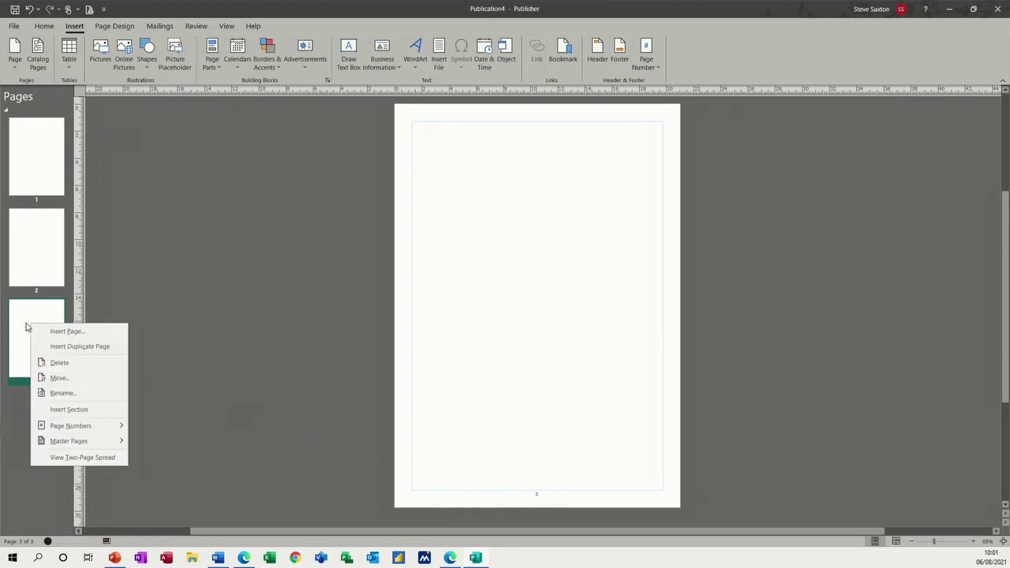
{"action": "left_click", "coordinate": [52, 409]}
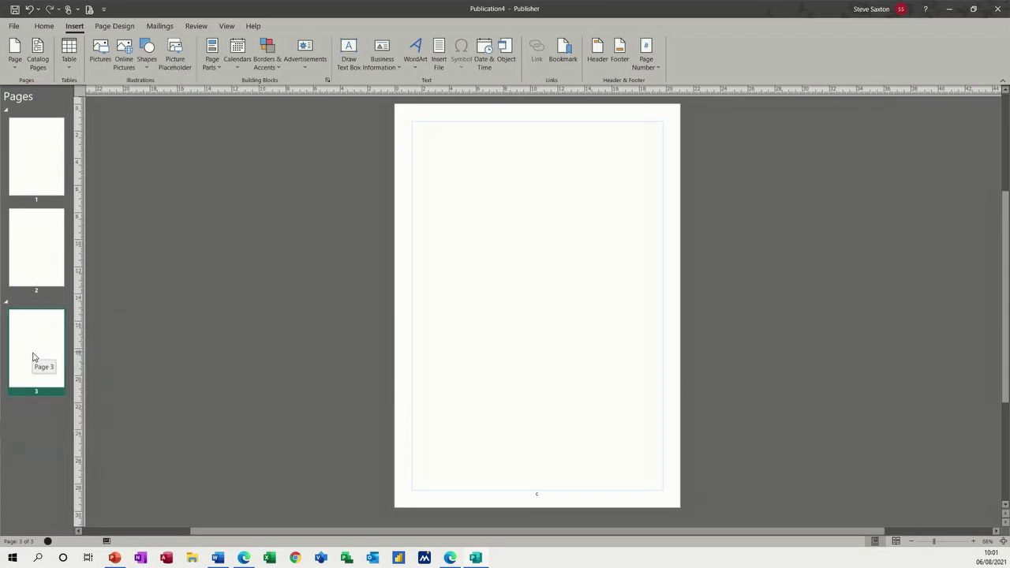
{"action": "left_click", "coordinate": [652, 69]}
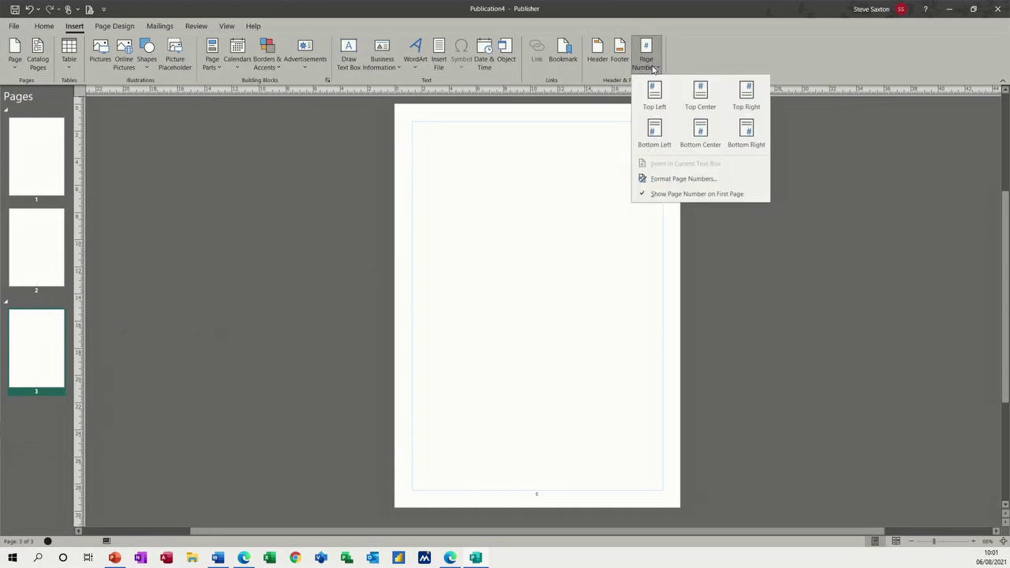
{"action": "left_click", "coordinate": [653, 183]}
{"action": "left_click", "coordinate": [556, 259]}
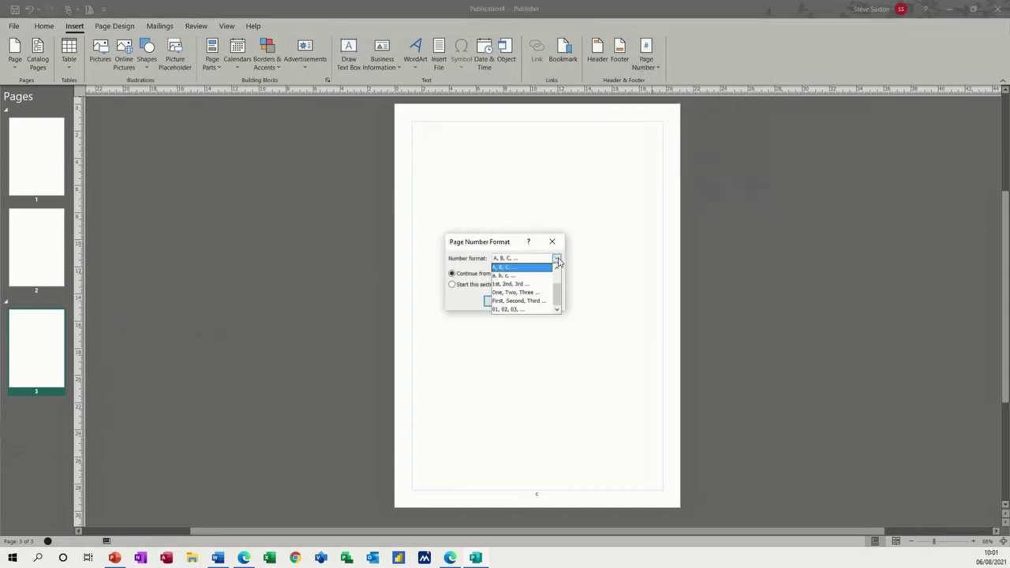
{"action": "scroll", "coordinate": [556, 276], "scroll_direction": "up", "scroll_amount": 1}
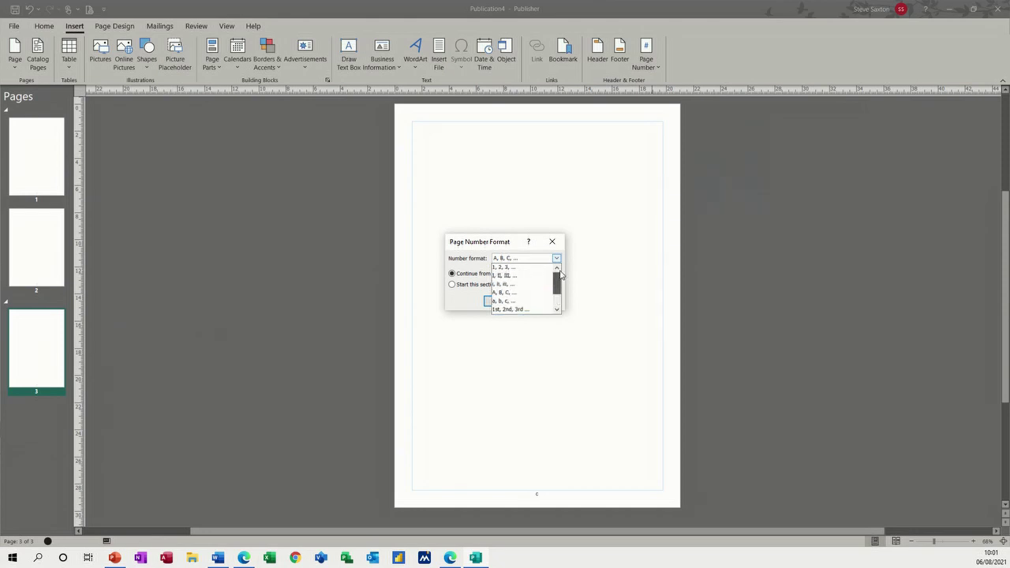
{"action": "left_click", "coordinate": [508, 267]}
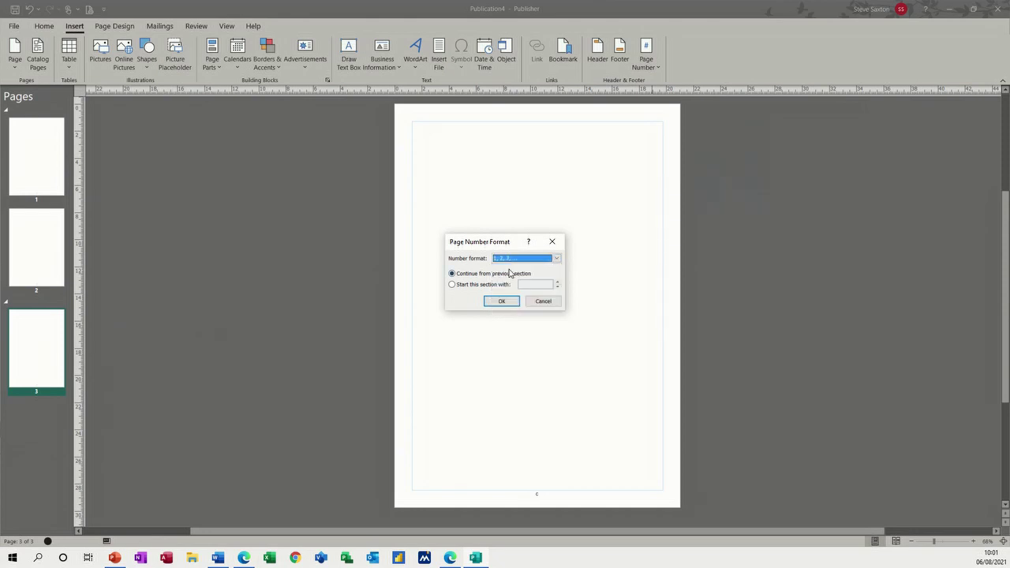
{"action": "left_click", "coordinate": [462, 285]}
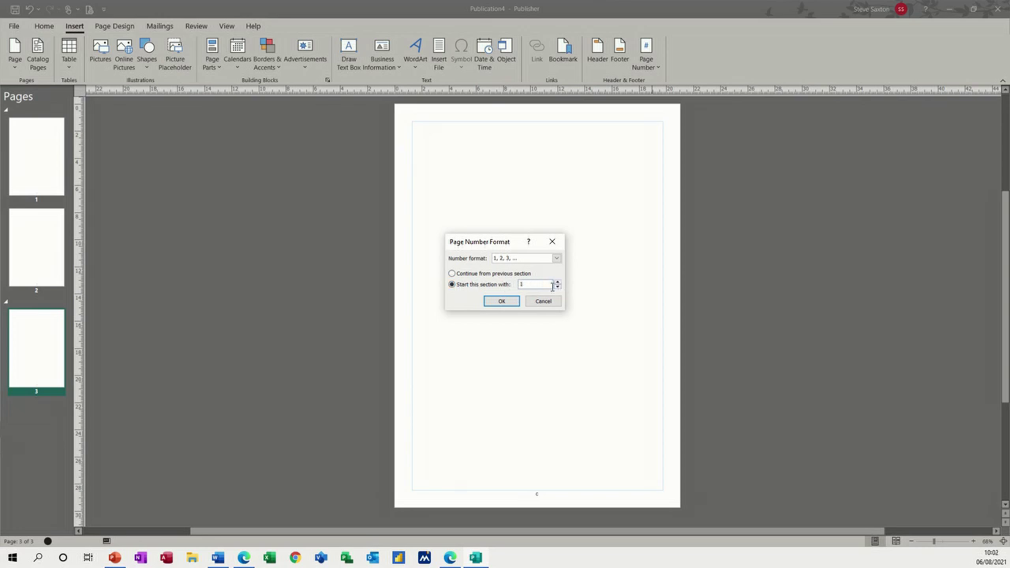
{"action": "left_click", "coordinate": [501, 301]}
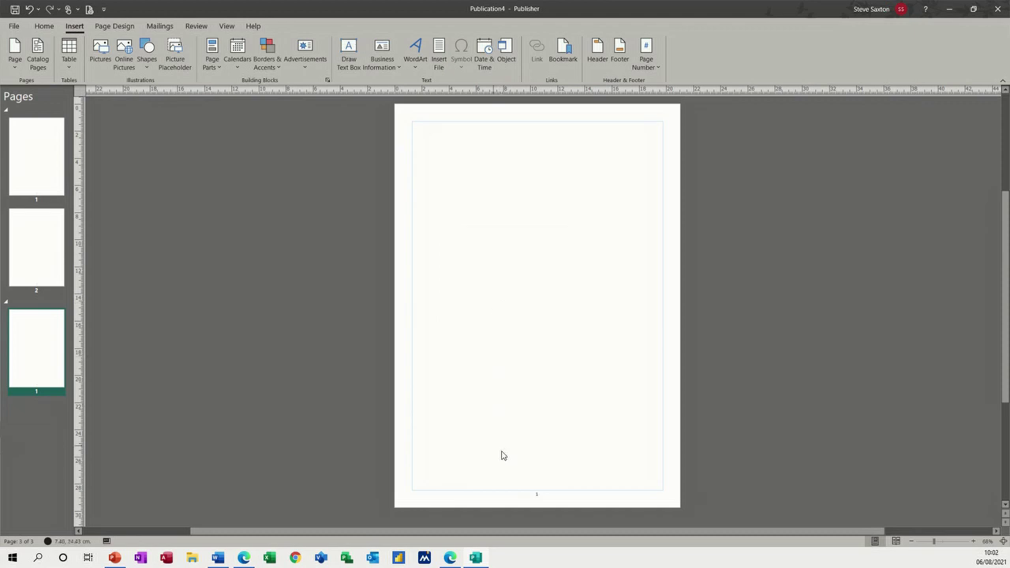
Check the page number at the foot of each page in both sections
{"action": "left_click", "coordinate": [42, 262]}
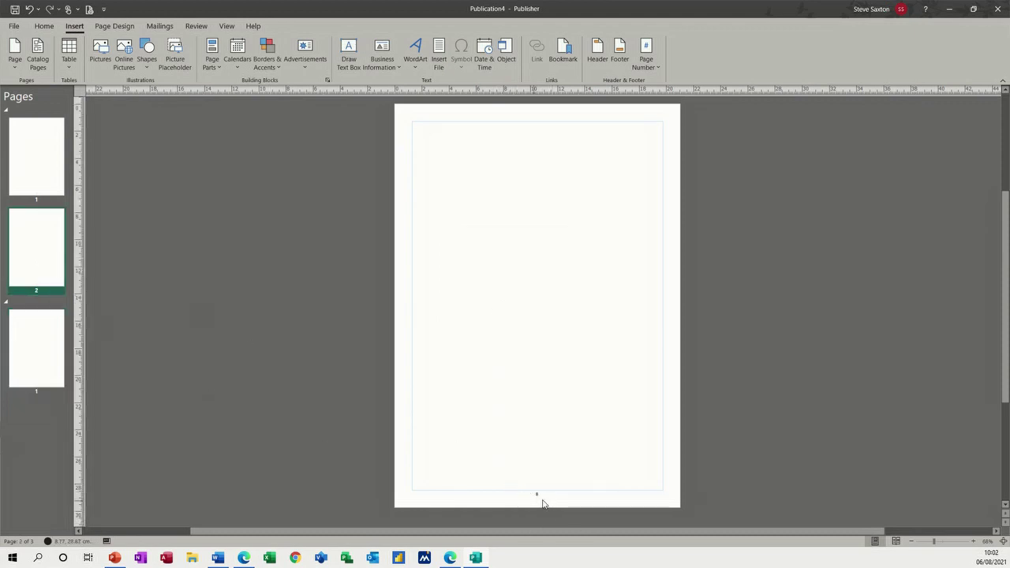
{"action": "left_click", "coordinate": [23, 152]}
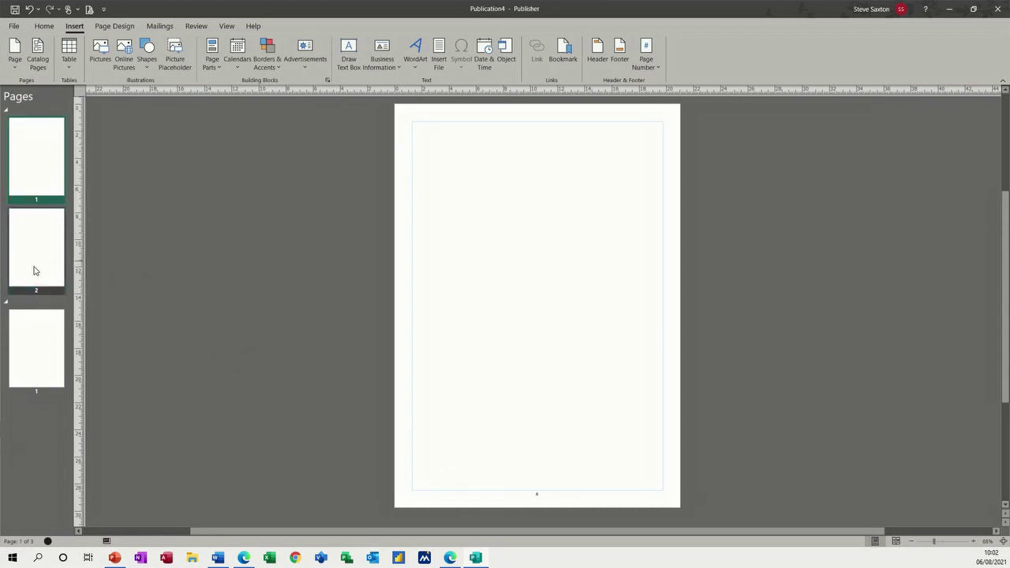
{"action": "left_click", "coordinate": [34, 271]}
{"action": "left_click", "coordinate": [32, 344]}
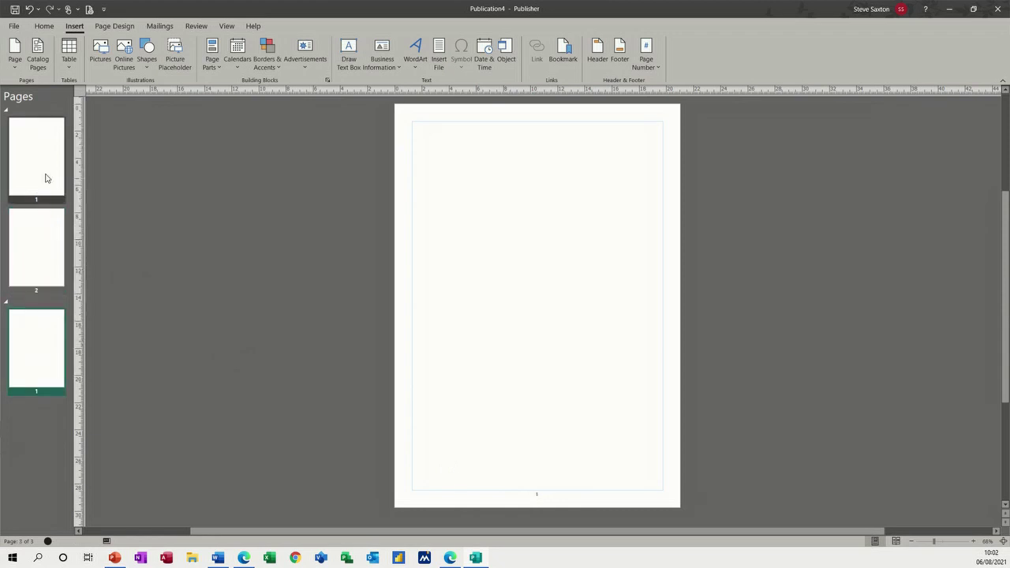
Insert a blank page after the first page of the second section
{"action": "left_click", "coordinate": [16, 65]}
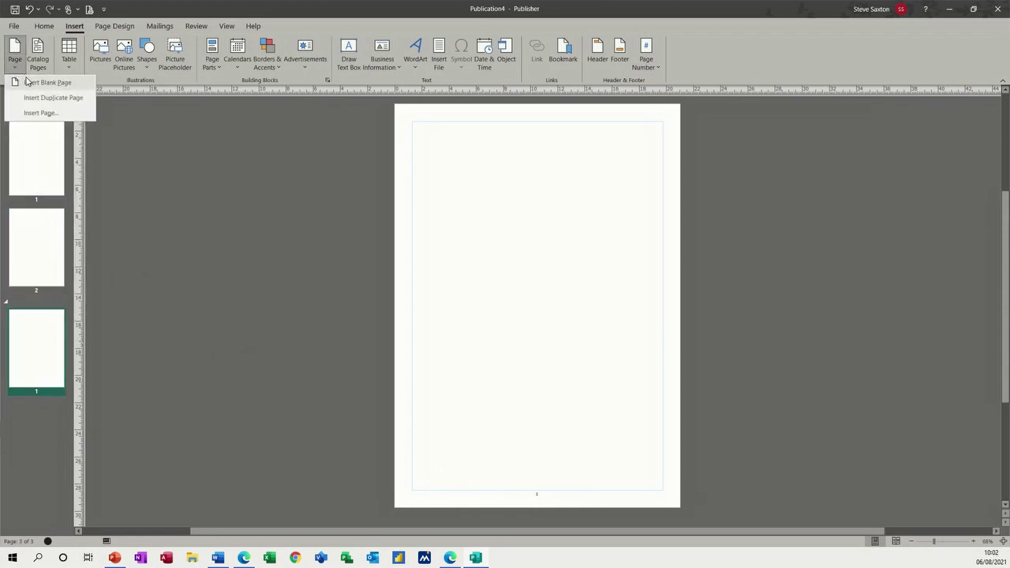
{"action": "left_click", "coordinate": [35, 82]}
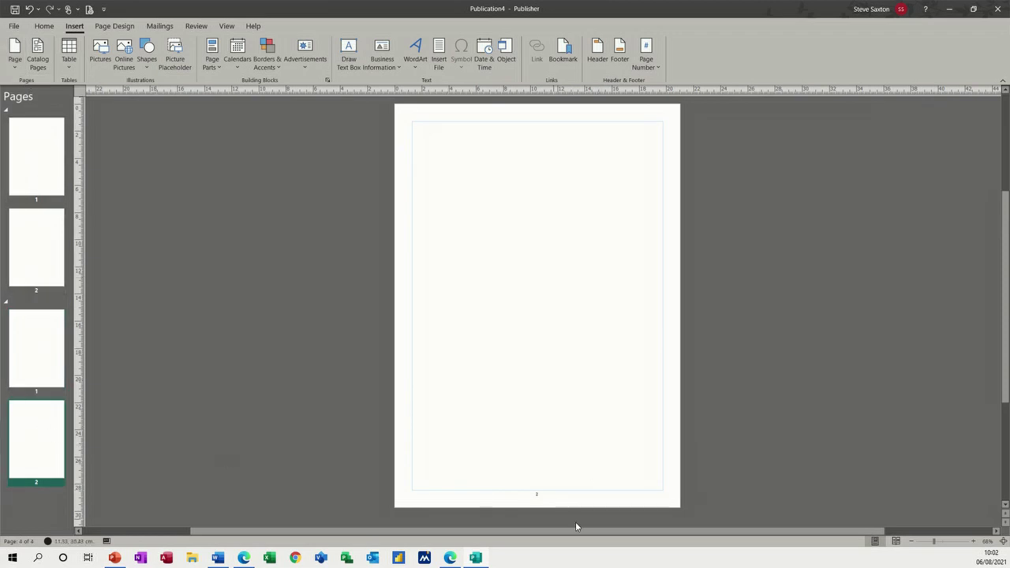
Collapse and expand the page thumbnails of each of the two sections
{"action": "left_click", "coordinate": [6, 304]}
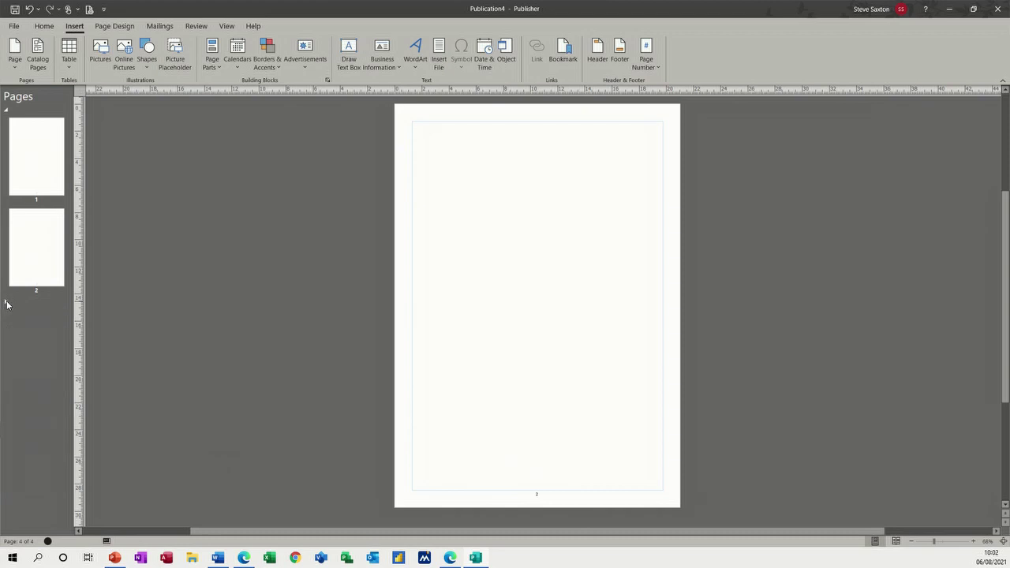
{"action": "left_click", "coordinate": [6, 304]}
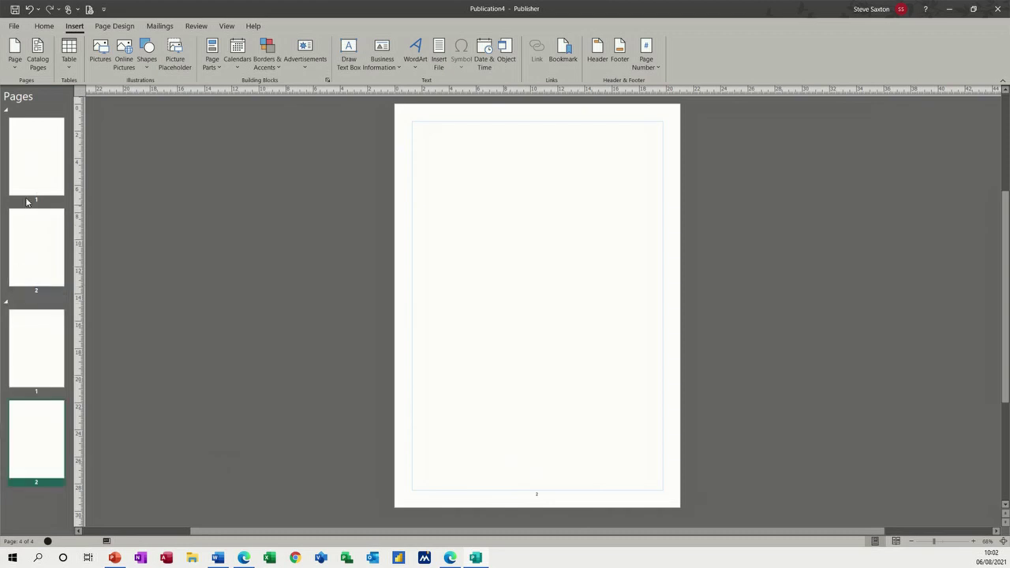
{"action": "left_click", "coordinate": [6, 113]}
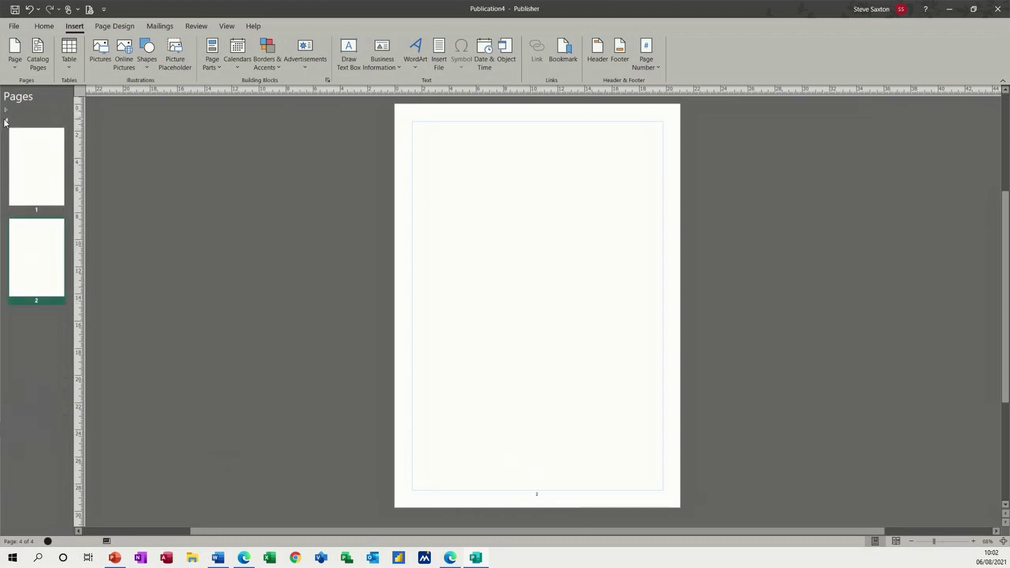
{"action": "left_click", "coordinate": [6, 120]}
{"action": "left_click", "coordinate": [6, 112]}
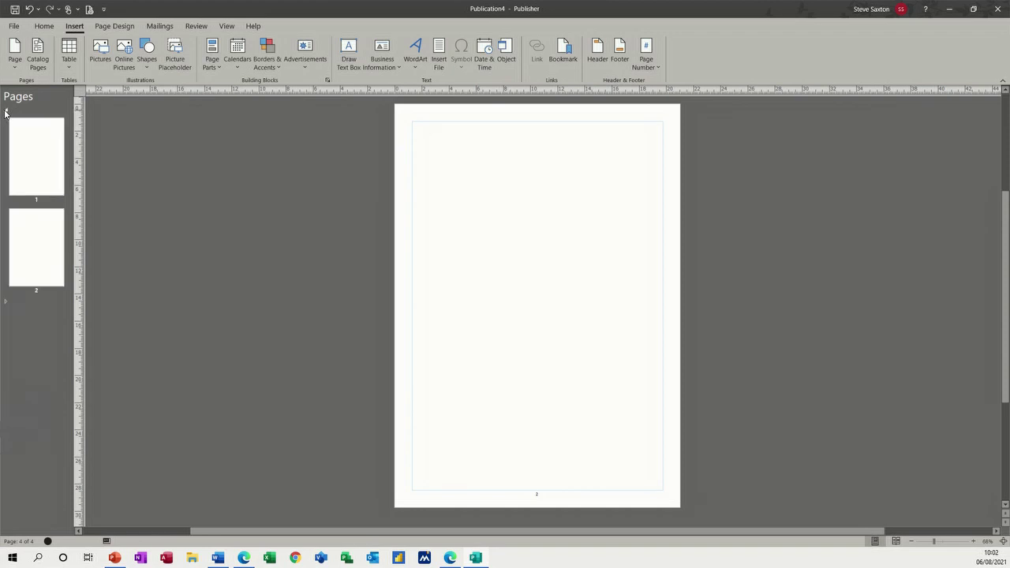
{"action": "left_click", "coordinate": [5, 303]}
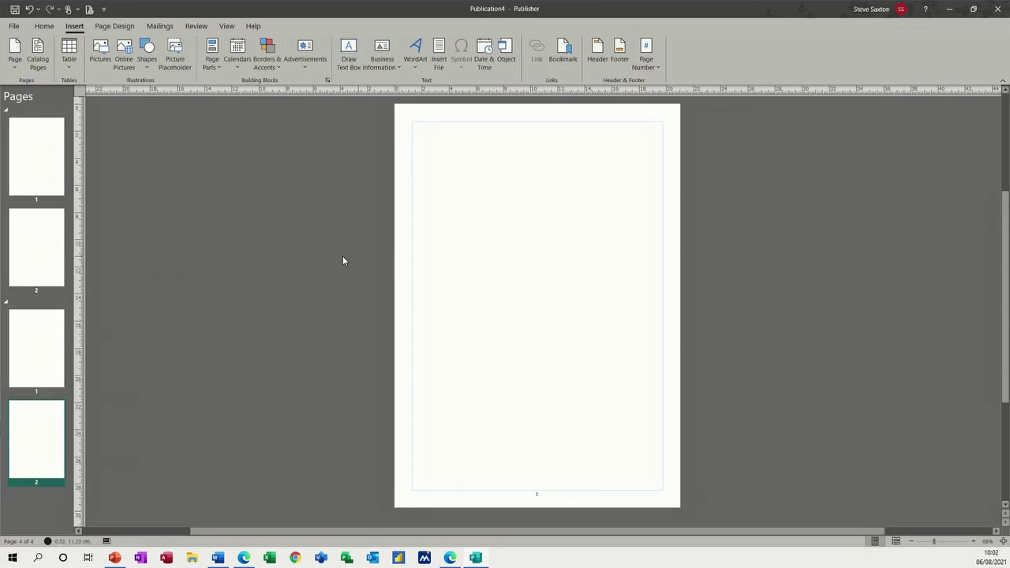
Look through the four-page newsletter from the front page through the inside spread to the back page
{"action": "left_click", "coordinate": [14, 26]}
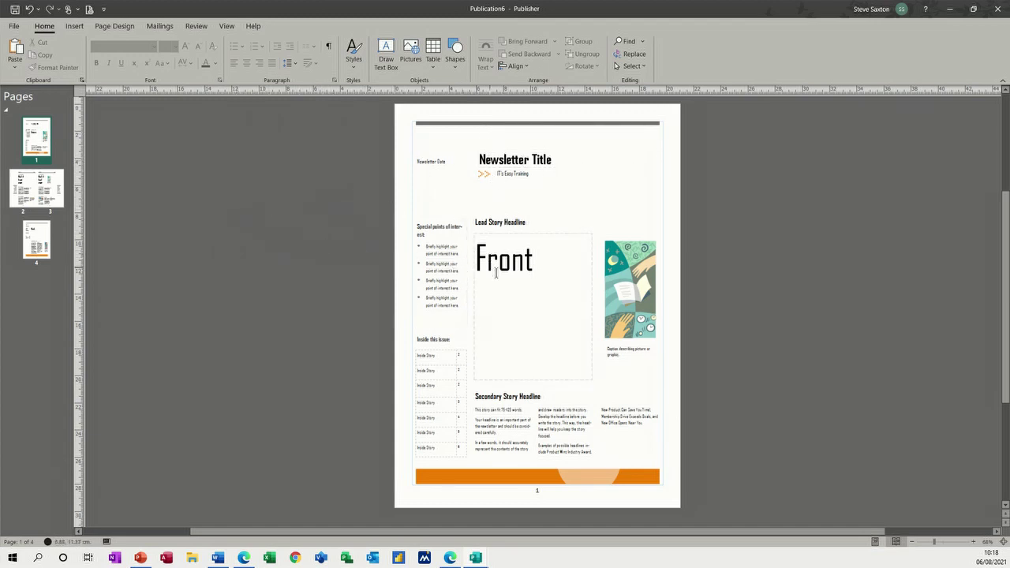
{"action": "left_click", "coordinate": [30, 192]}
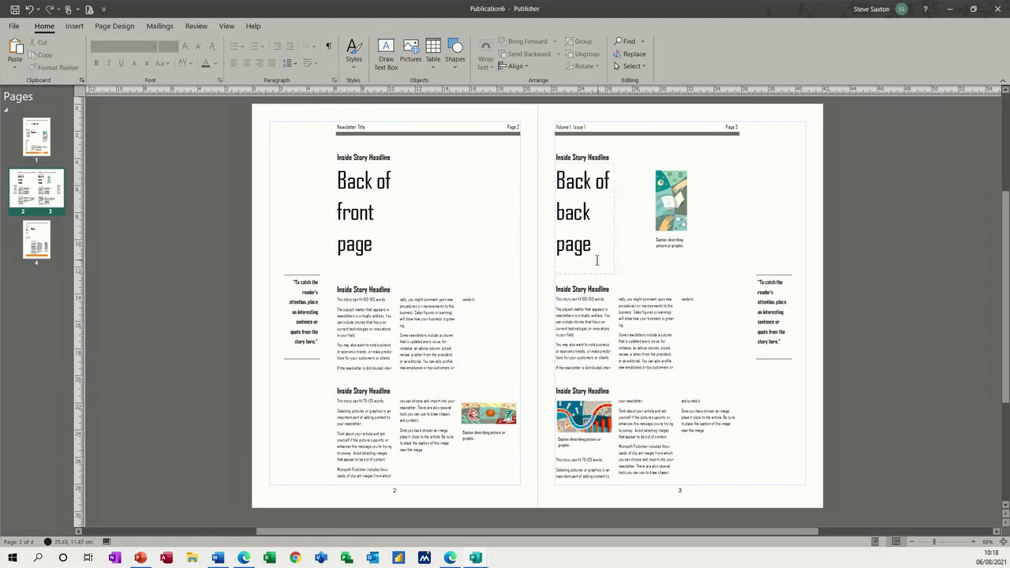
{"action": "left_click", "coordinate": [30, 250]}
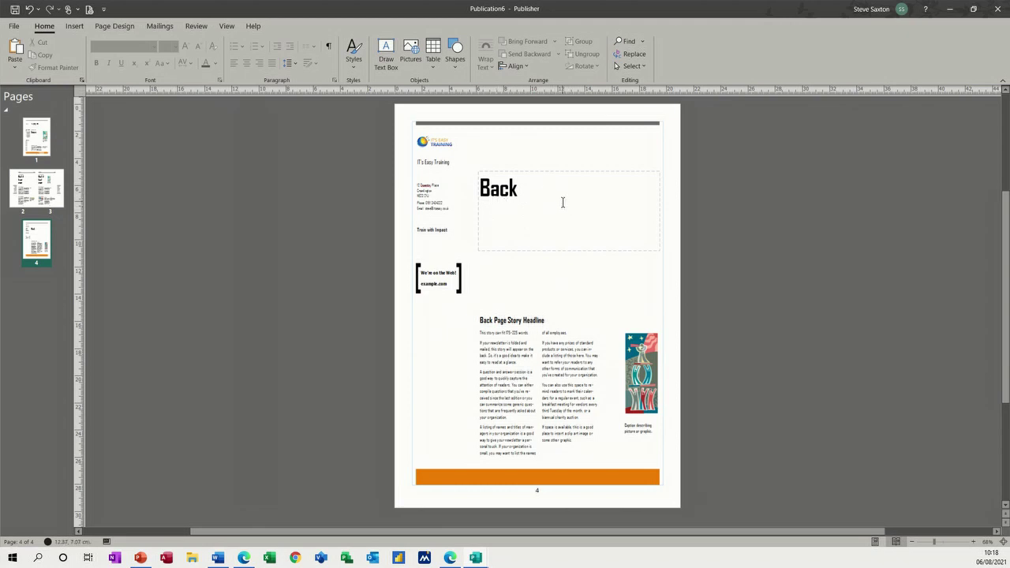
{"action": "left_click", "coordinate": [34, 152]}
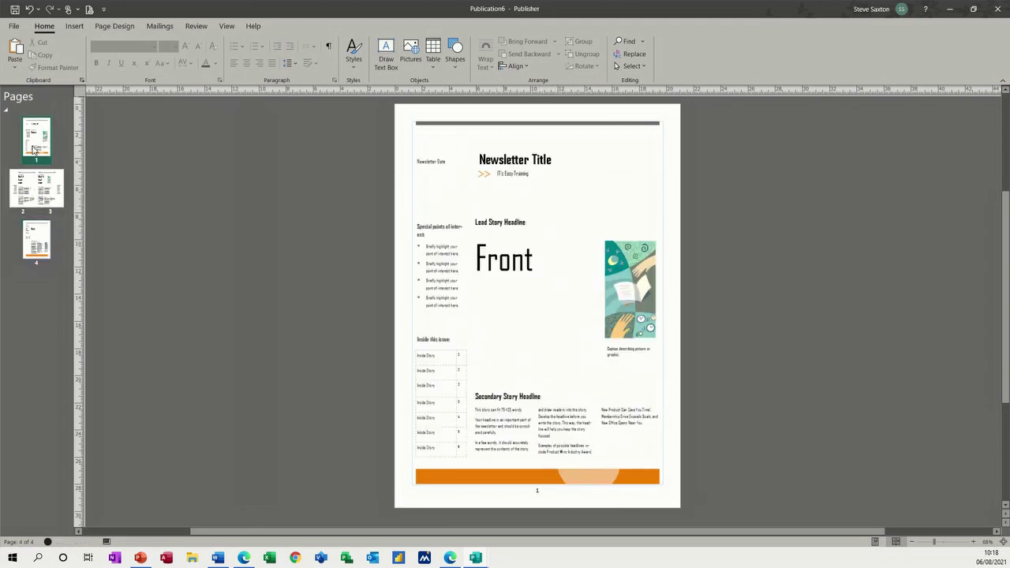
{"action": "left_click", "coordinate": [24, 196]}
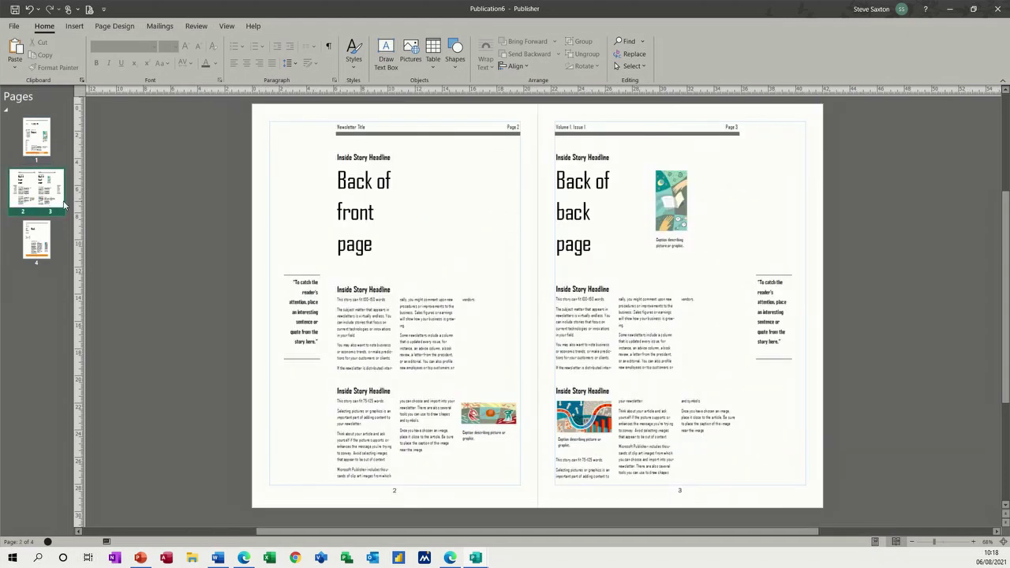
{"action": "left_click", "coordinate": [34, 238]}
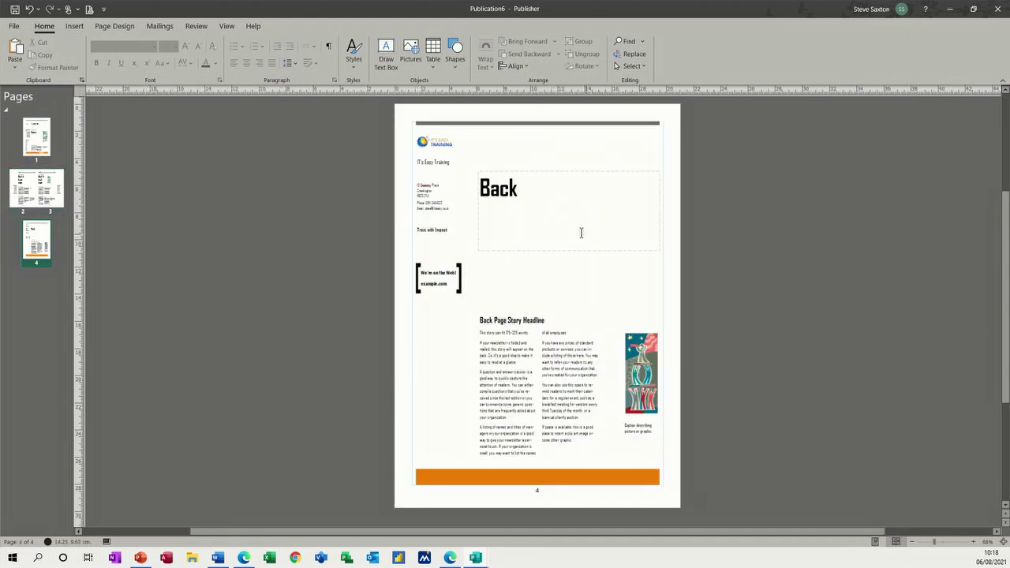
Open the newsletter's print preview and show the side of the booklet sheet holding the back and front pages
{"action": "left_click", "coordinate": [13, 28]}
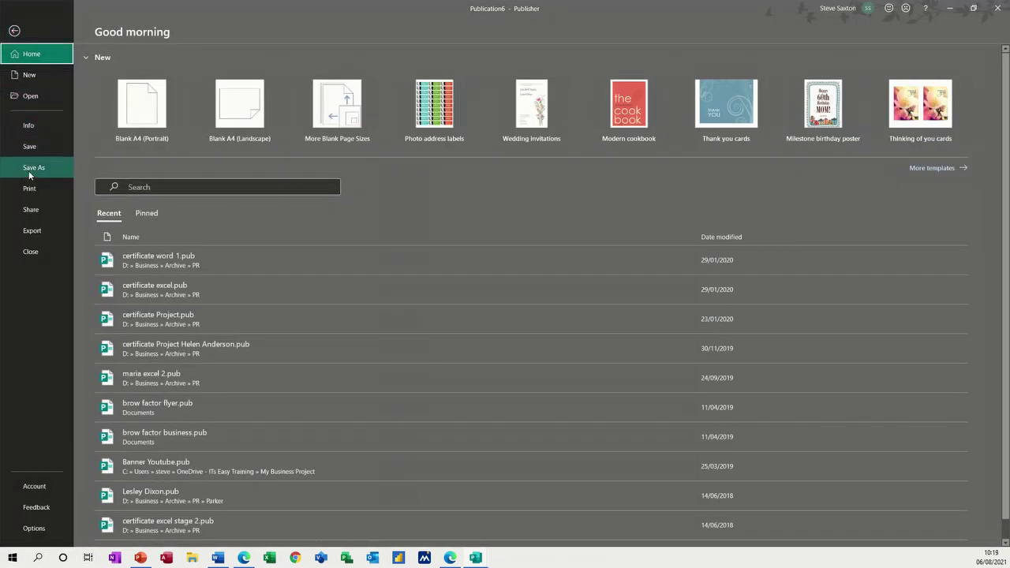
{"action": "left_click", "coordinate": [28, 188]}
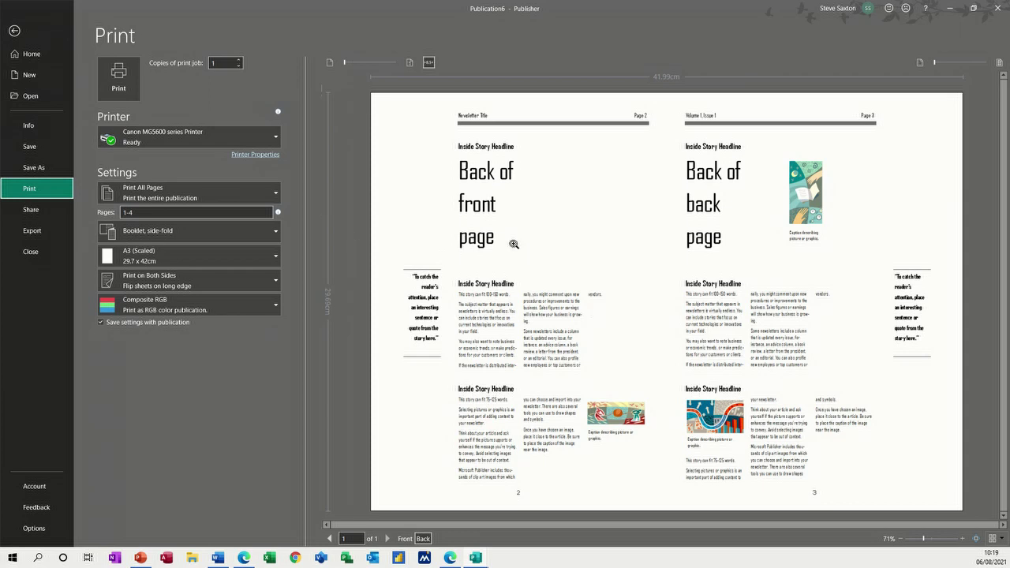
{"action": "left_click", "coordinate": [330, 538]}
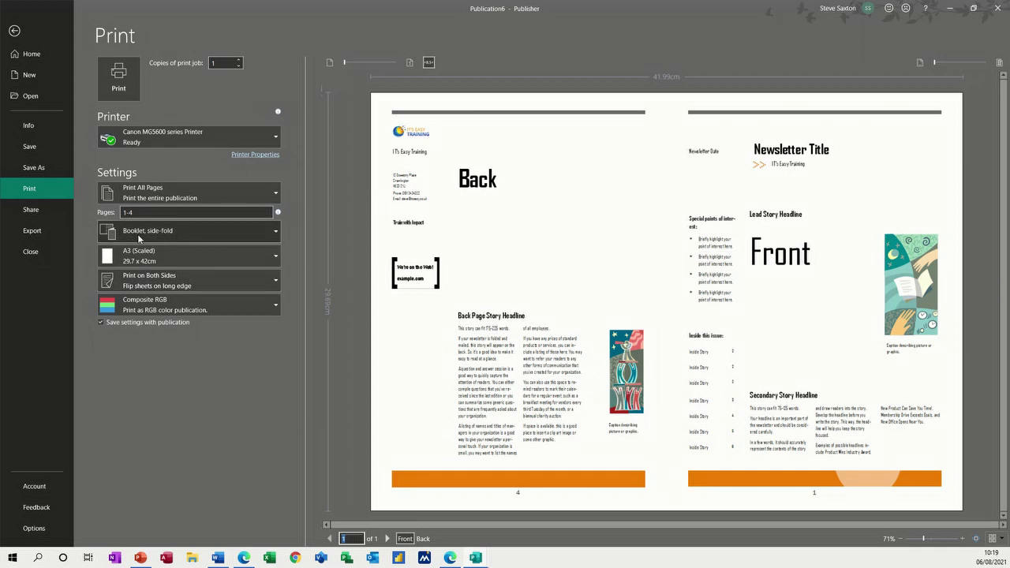
Review the booklet layout and two-sided printing options, and preview the side of the sheet holding the inside pages
{"action": "left_click", "coordinate": [274, 235]}
{"action": "left_click", "coordinate": [275, 235]}
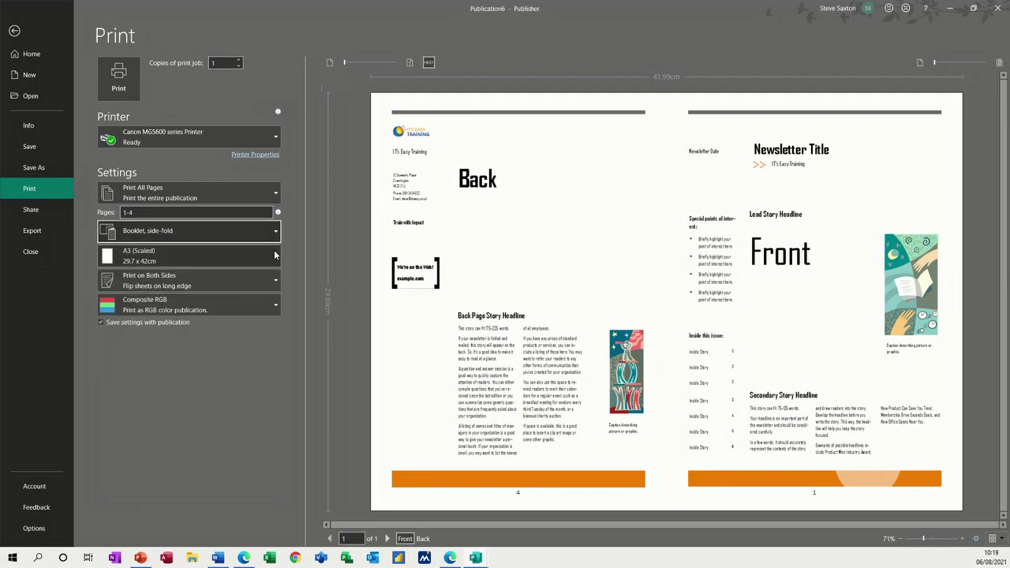
{"action": "left_click", "coordinate": [273, 281]}
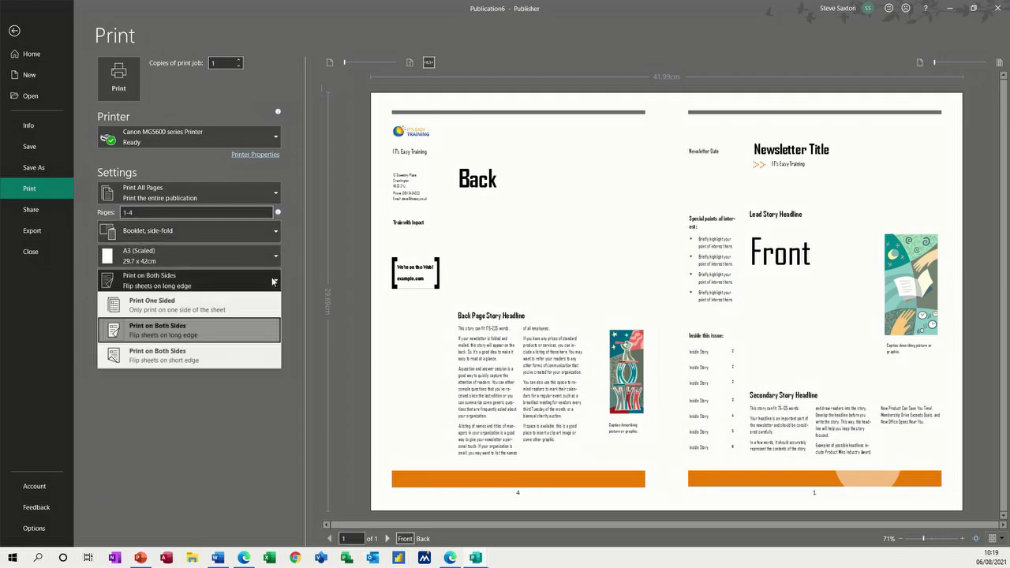
{"action": "left_click", "coordinate": [273, 281]}
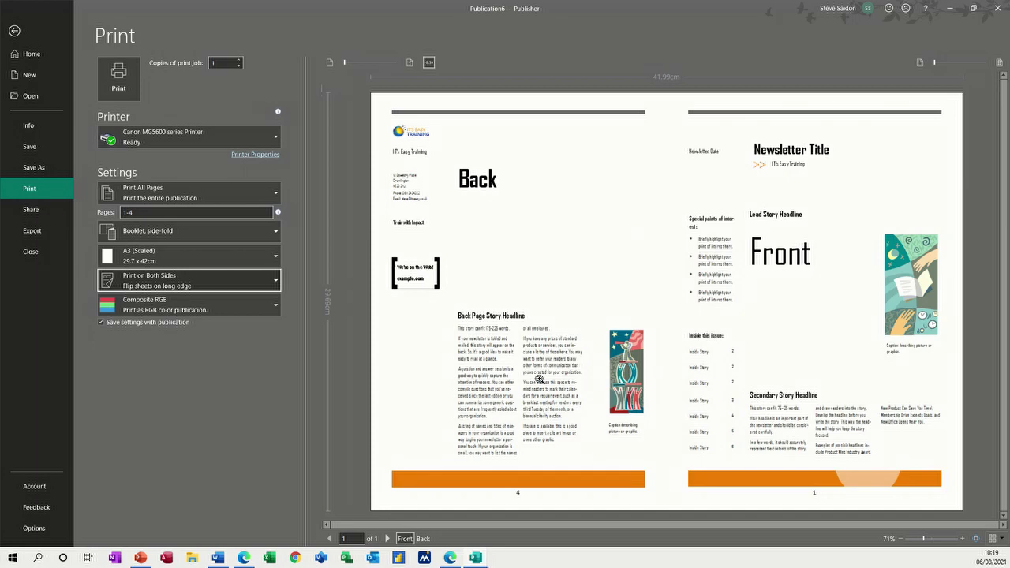
{"action": "left_click", "coordinate": [387, 539]}
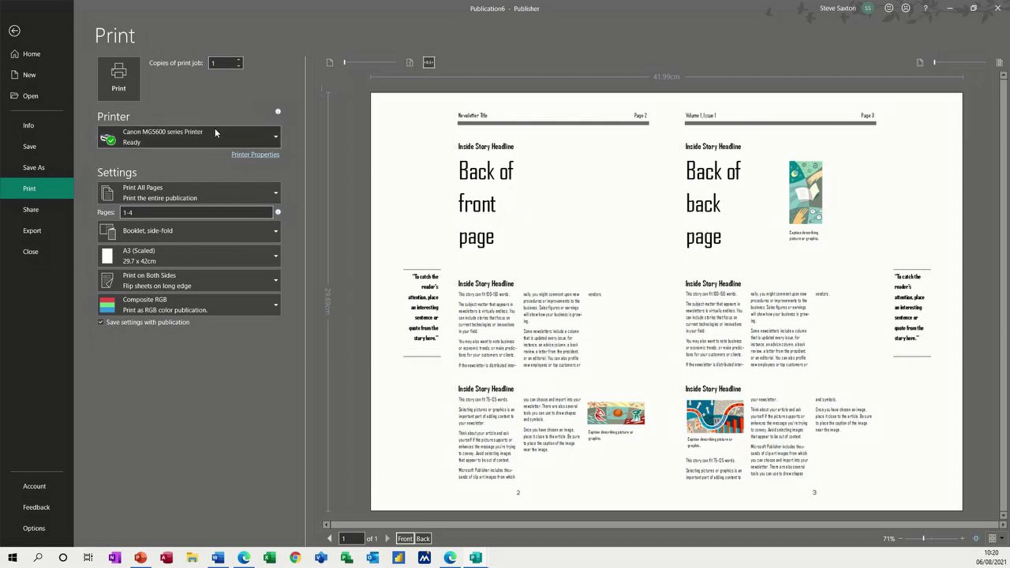
{"action": "left_click", "coordinate": [14, 32]}
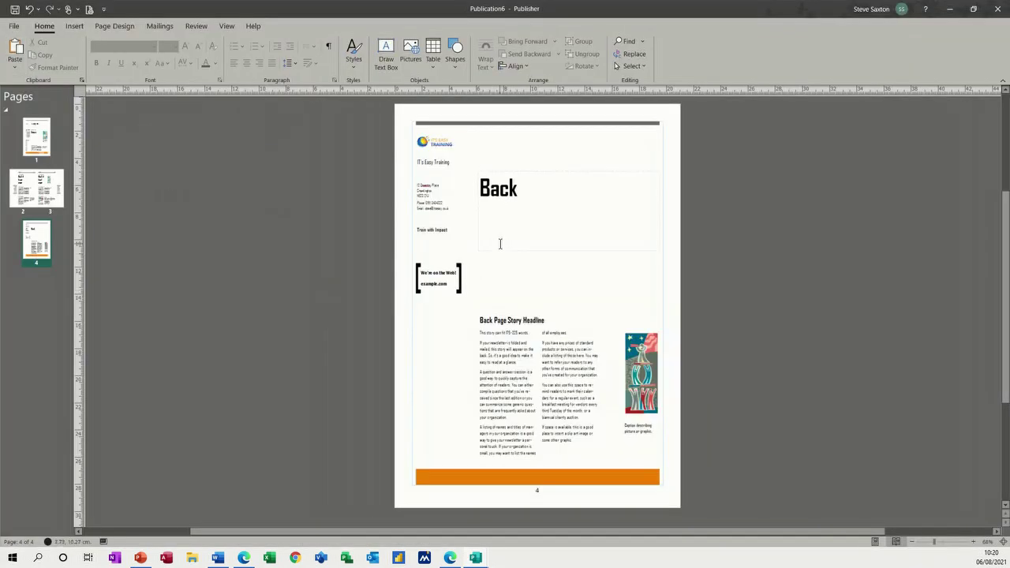